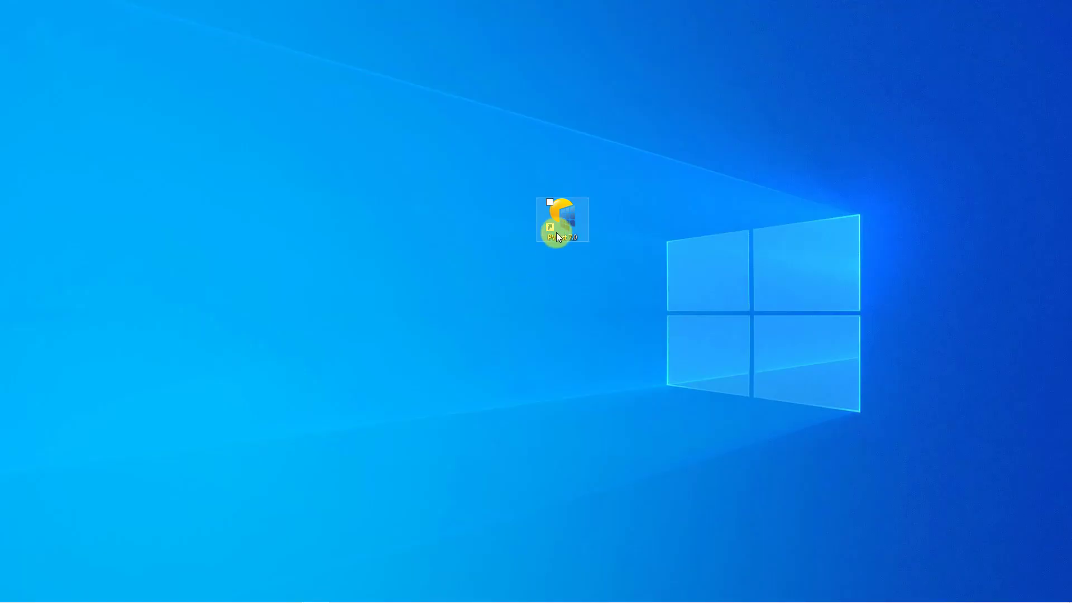
- Launch PVsyst 7.0 and select the Generic 30 kWac inverter in the grid inverter database
{"action": "double_click", "coordinate": [567, 222]}
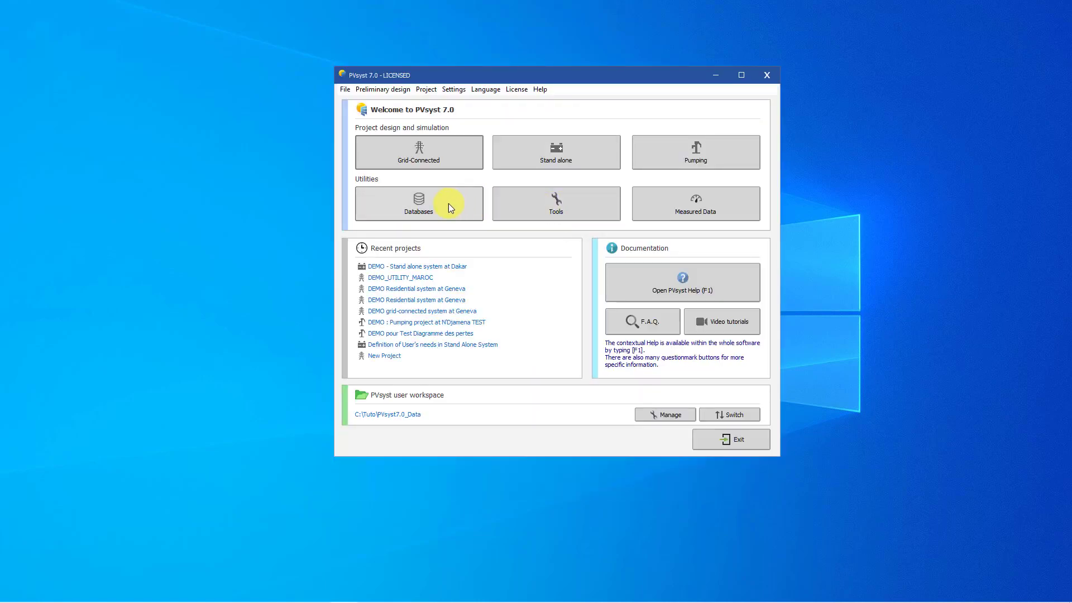
{"action": "left_click", "coordinate": [440, 205]}
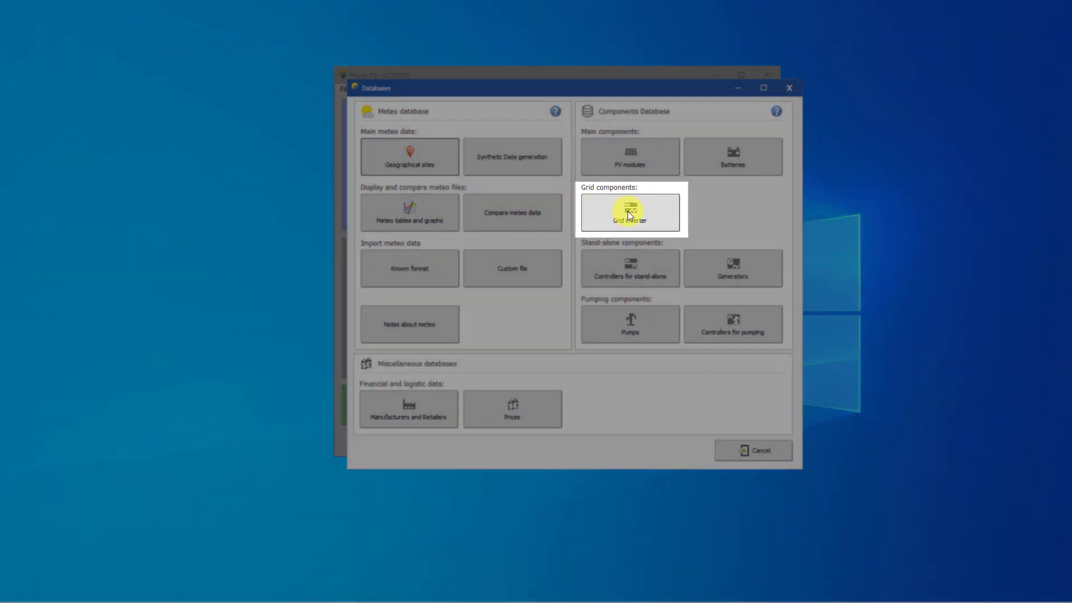
{"action": "left_click", "coordinate": [628, 212]}
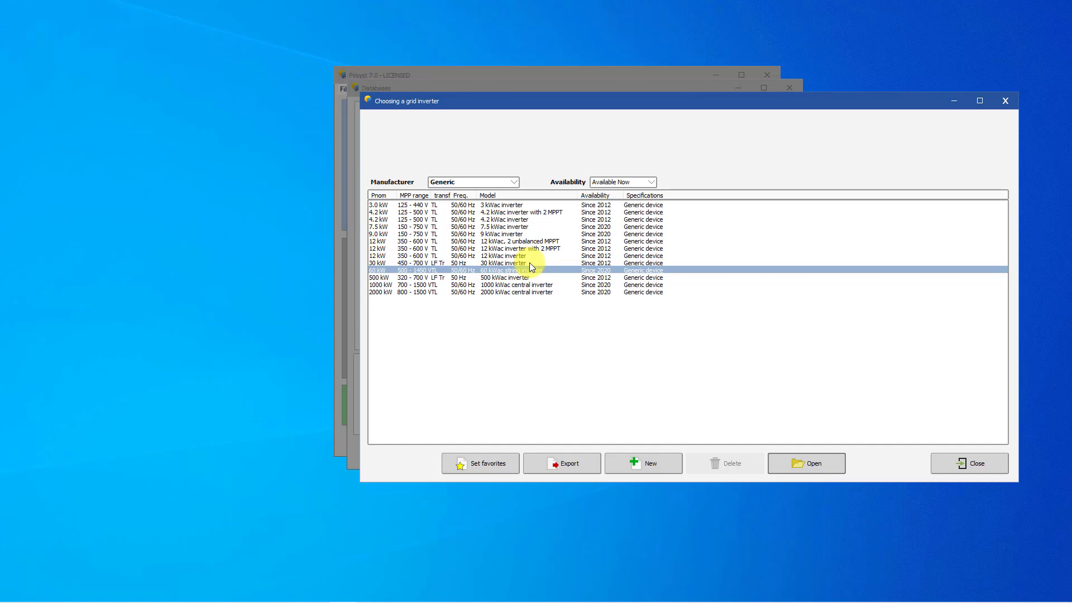
{"action": "left_click", "coordinate": [530, 263]}
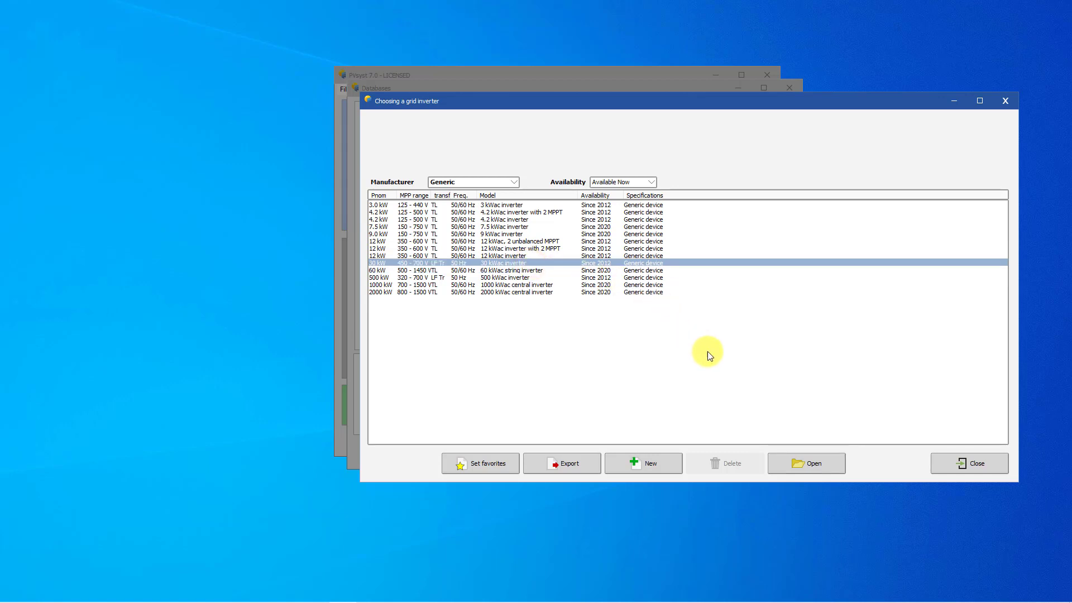
- Load the Generic 30 kWac inverter into the Grid inverter definition dialog
{"action": "left_click", "coordinate": [796, 462]}
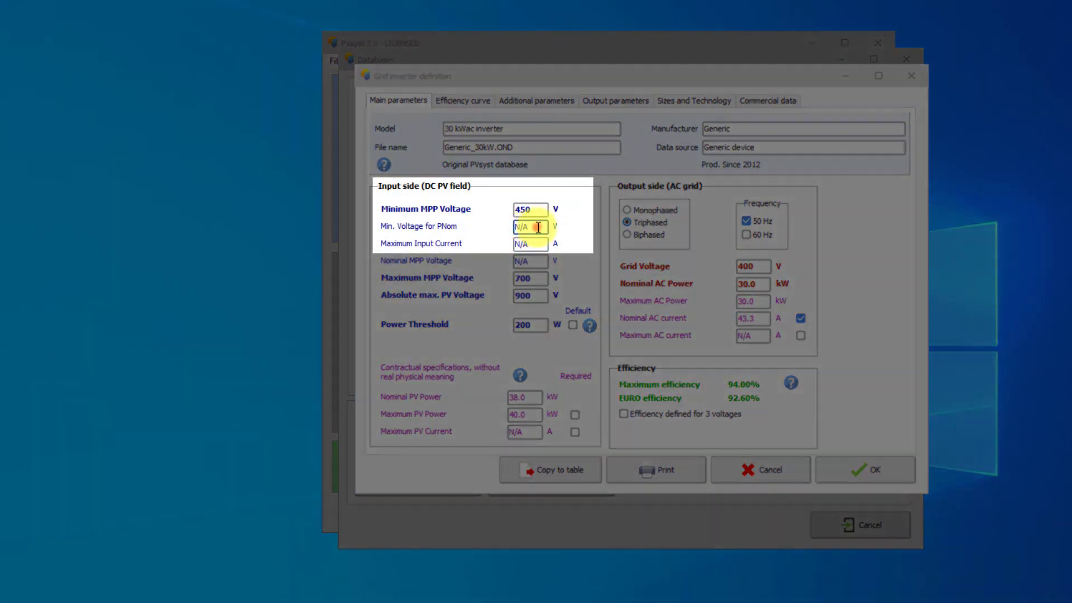
- Enter 550 V as Min. Voltage for PNom and 60 A as the maximum input current
{"action": "double_click", "coordinate": [531, 227]}
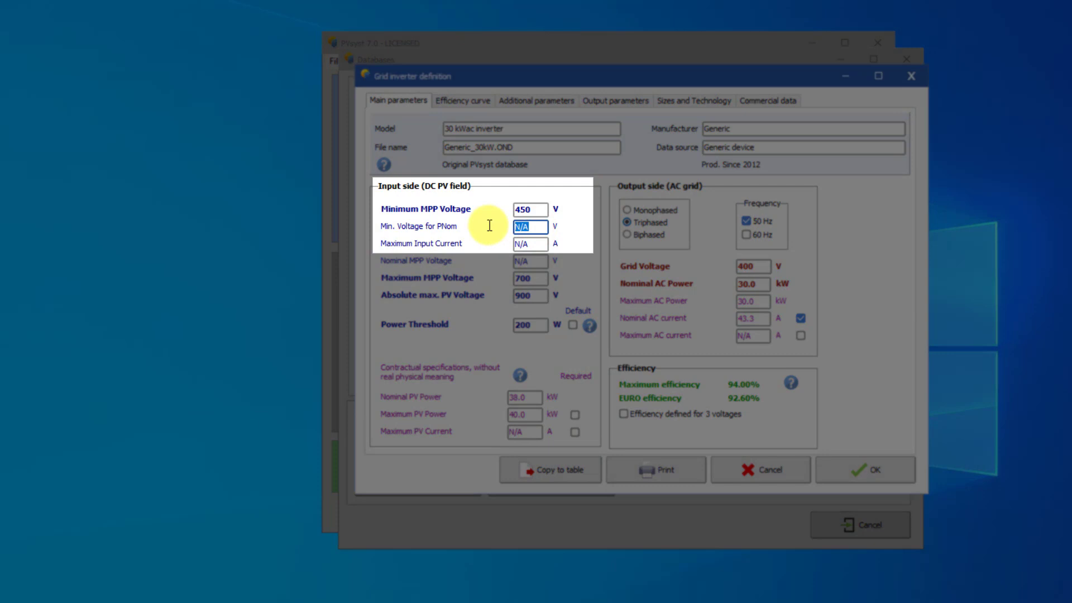
{"action": "type", "text": "550"}
{"action": "key", "text": "Return"}
{"action": "left_click_drag", "start_coordinate": [515, 244], "coordinate": [493, 246]}
{"action": "type", "text": "60"}
{"action": "key", "text": "Return"}
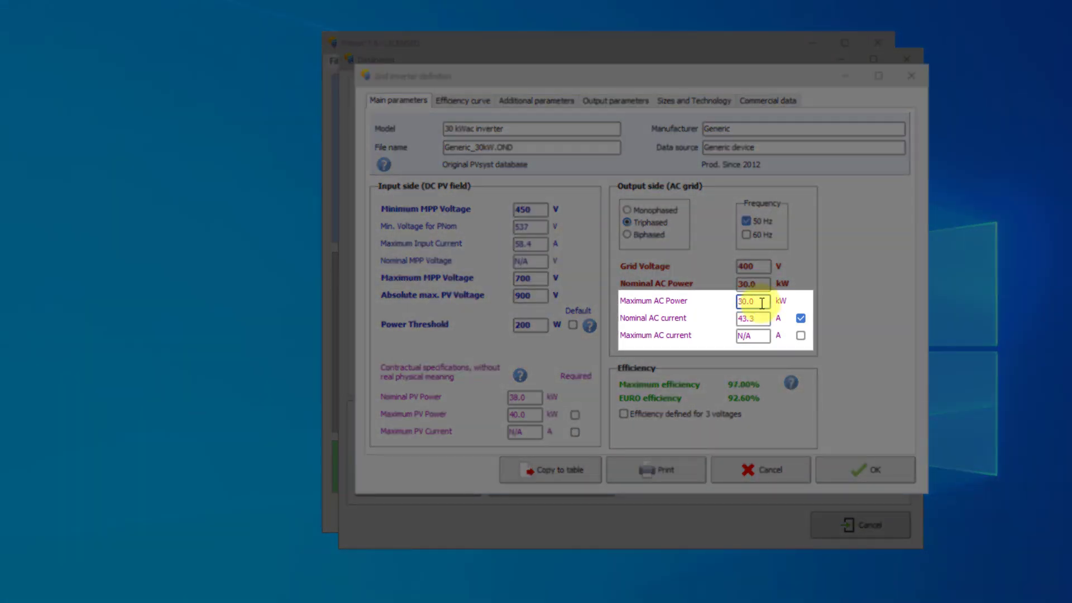
- Replace the Maximum AC Power value with 33.0 kW
{"action": "left_click_drag", "start_coordinate": [762, 303], "coordinate": [728, 304]}
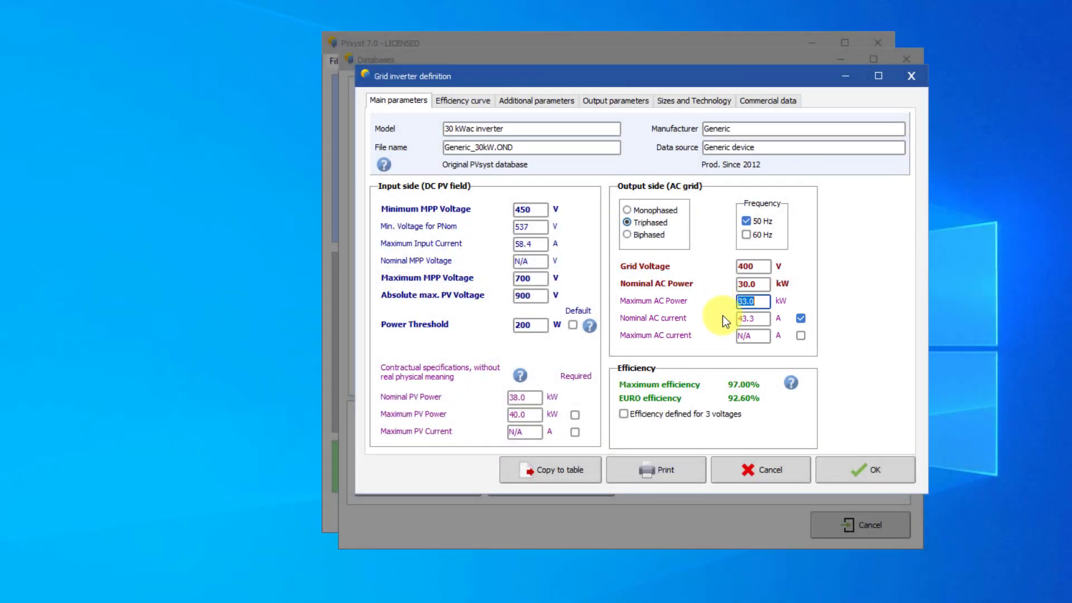
- Show the efficiency curve page with its 97.00% maximum and 92.60% EURO profile
{"action": "left_click", "coordinate": [478, 102]}
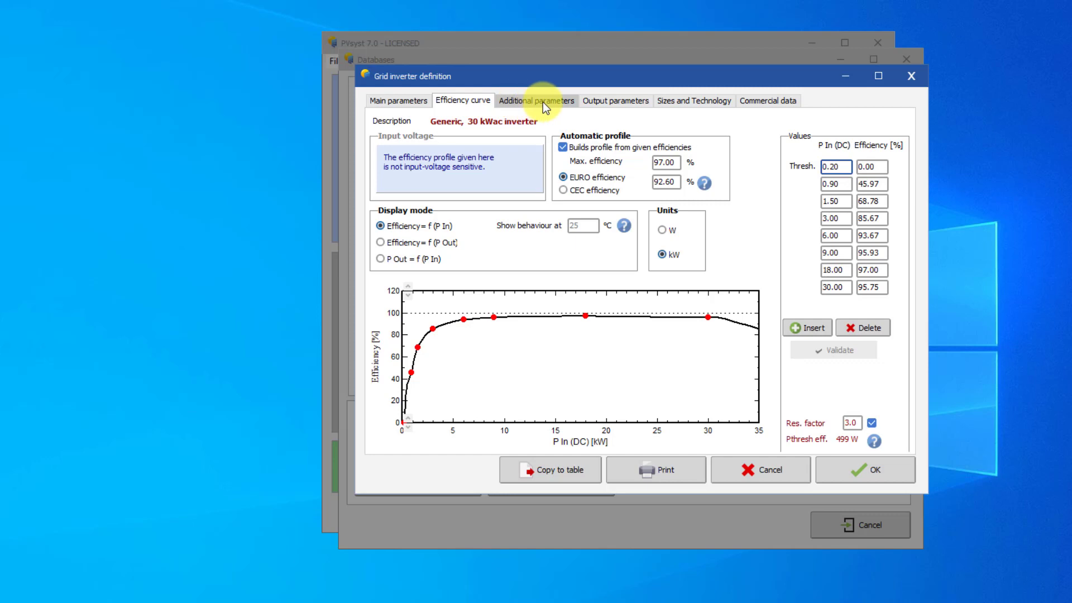
- Leave multi-MPPT and unbalanced MPPT off, then show the output power versus temperature settings
{"action": "left_click", "coordinate": [543, 101]}
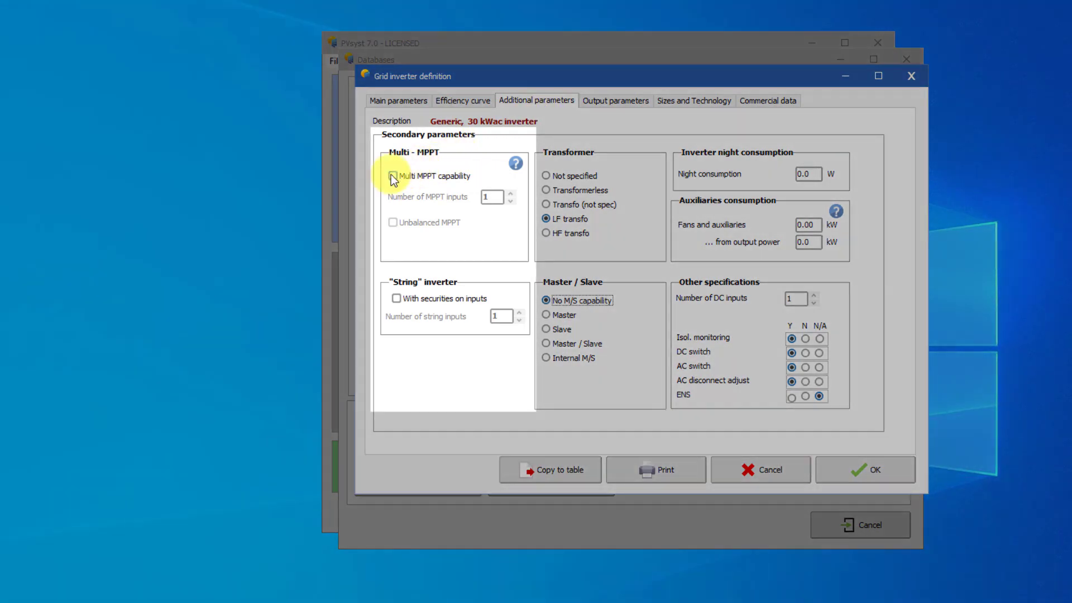
{"action": "left_click", "coordinate": [392, 175]}
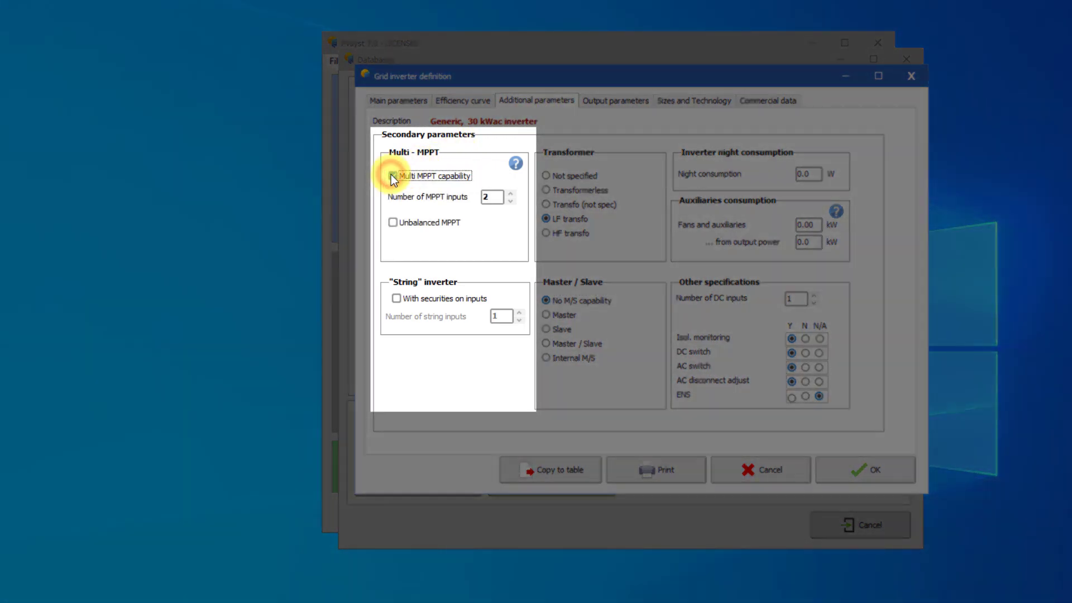
{"action": "left_click", "coordinate": [394, 224]}
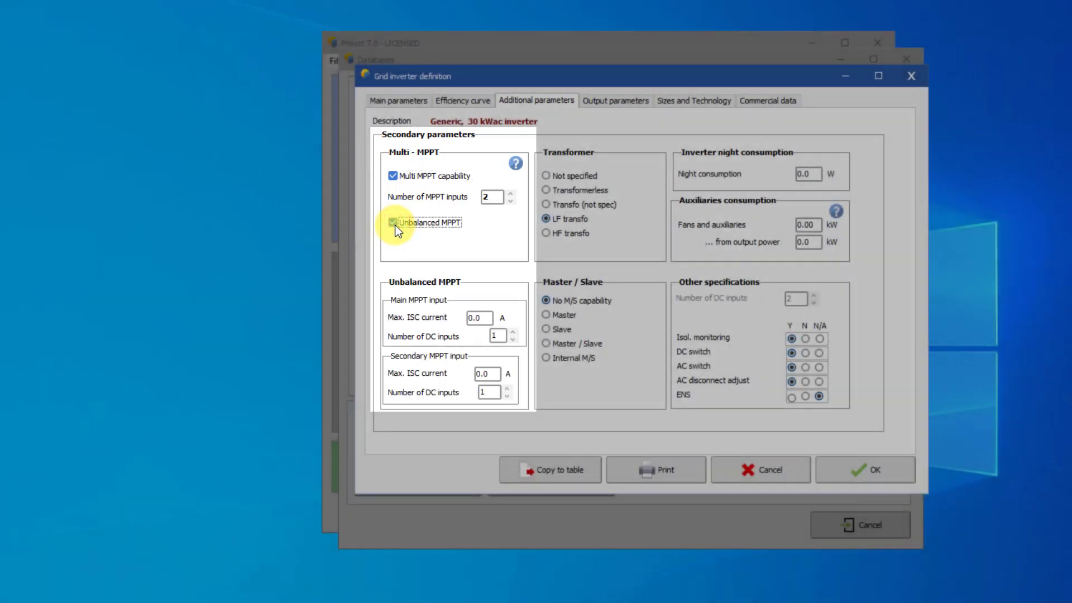
{"action": "left_click", "coordinate": [393, 223]}
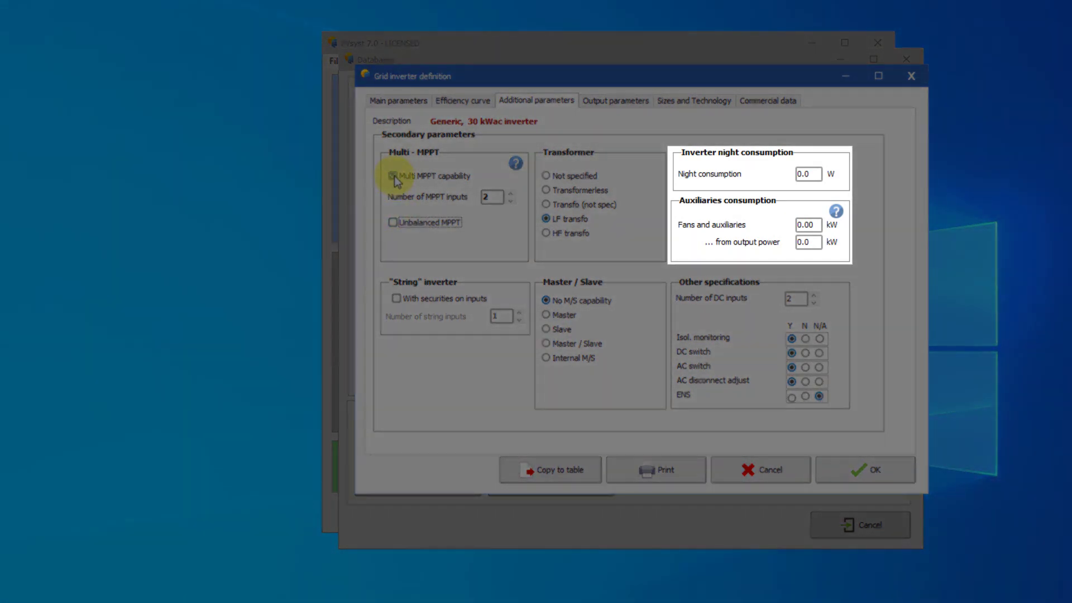
{"action": "left_click", "coordinate": [394, 177]}
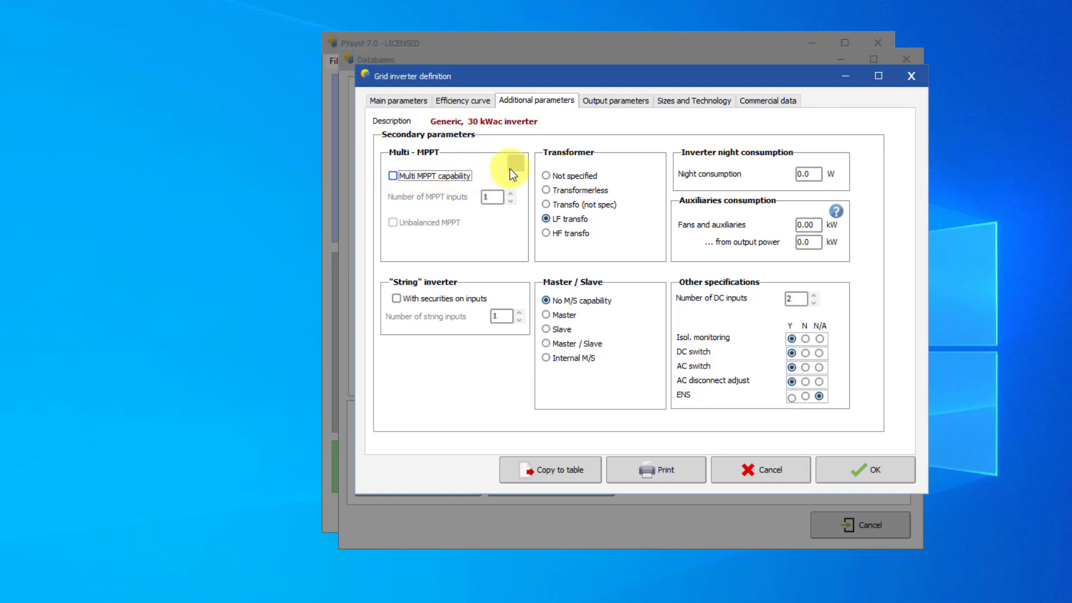
{"action": "left_click", "coordinate": [603, 102]}
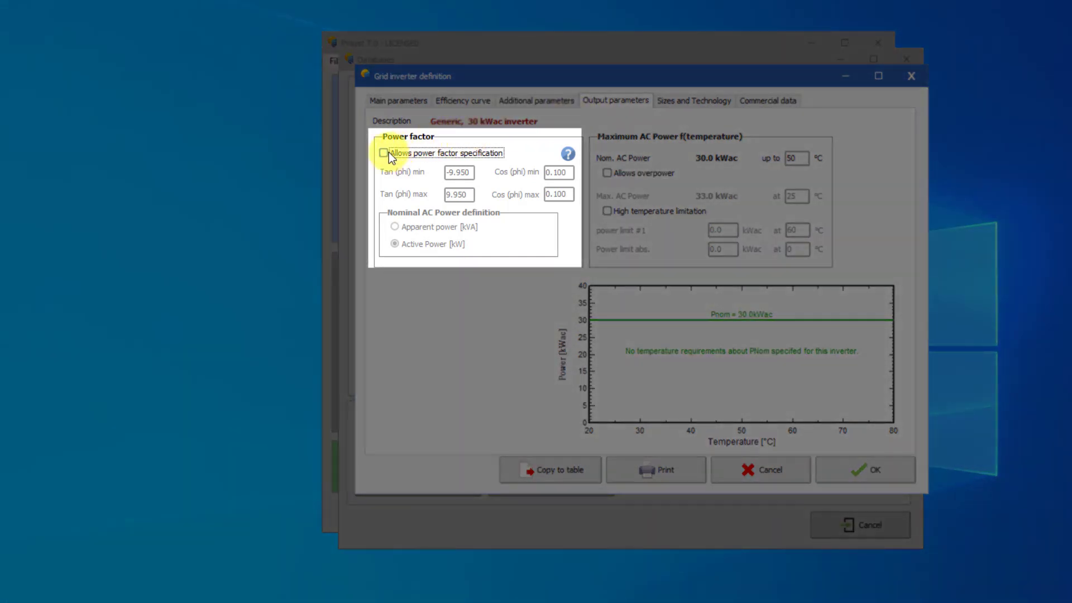
{"action": "left_click", "coordinate": [384, 153]}
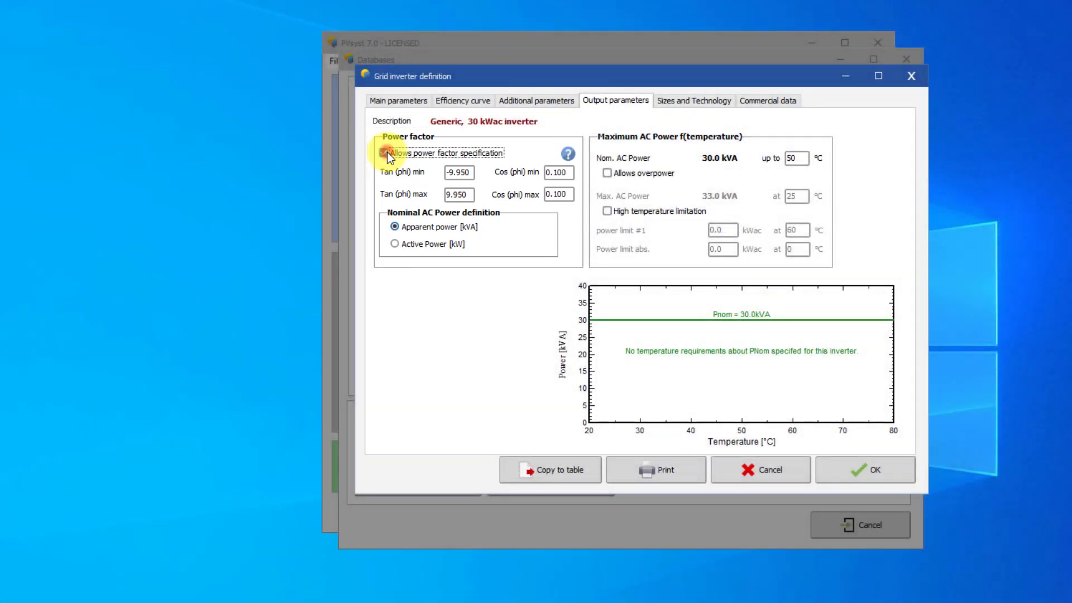
{"action": "left_click", "coordinate": [383, 152]}
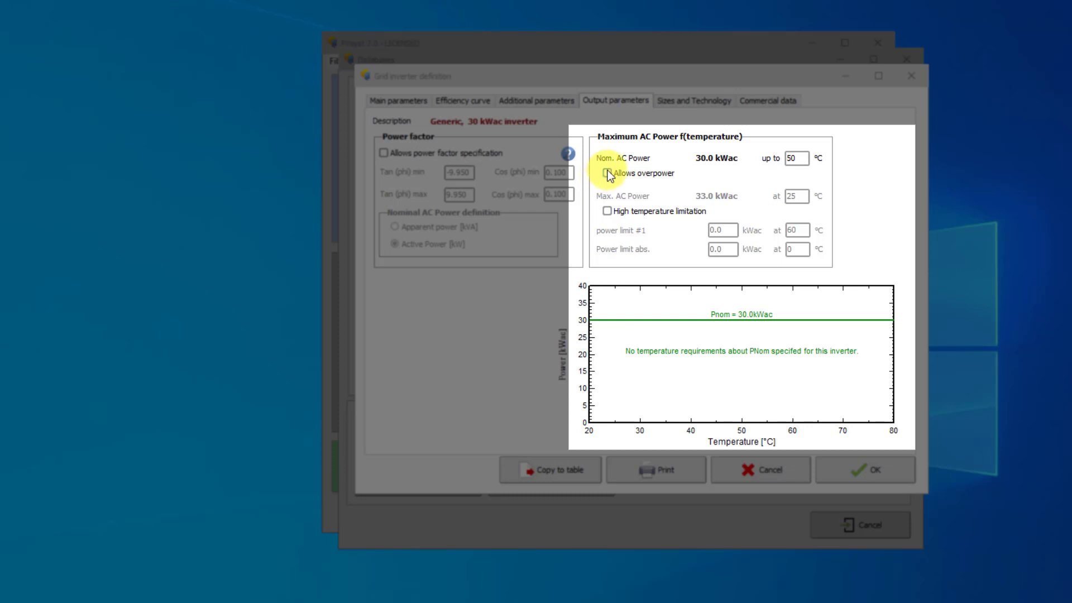
- Enable 'Allows overpower' with the 33.0 kWac maximum AC power at 45 °C
{"action": "left_click", "coordinate": [608, 174]}
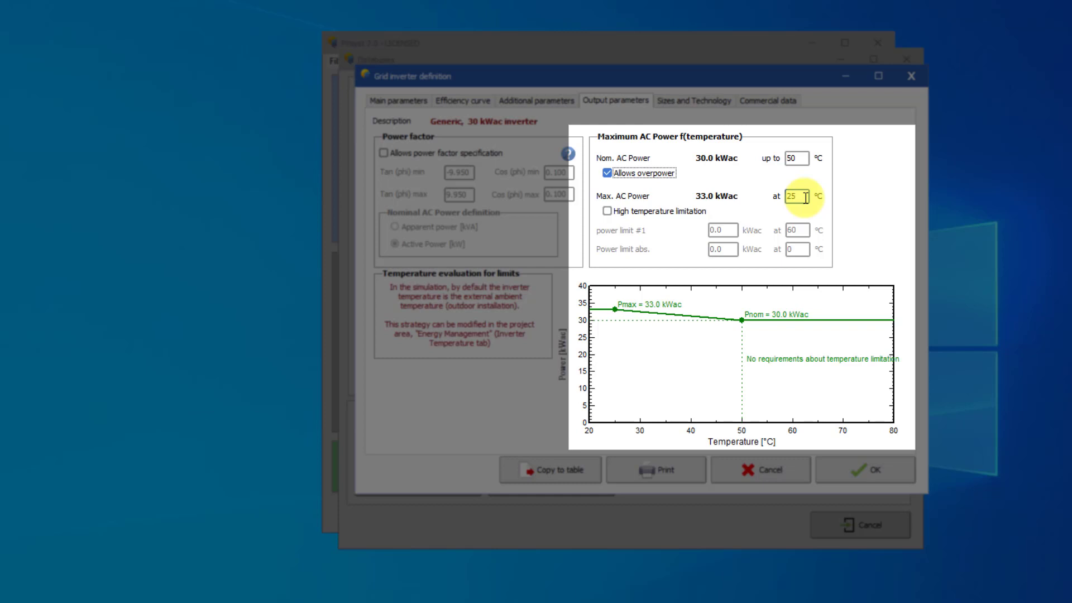
{"action": "double_click", "coordinate": [806, 198]}
{"action": "type", "text": "5"}
{"action": "key", "text": "Home"}
{"action": "type", "text": "4"}
{"action": "key", "text": "Return"}
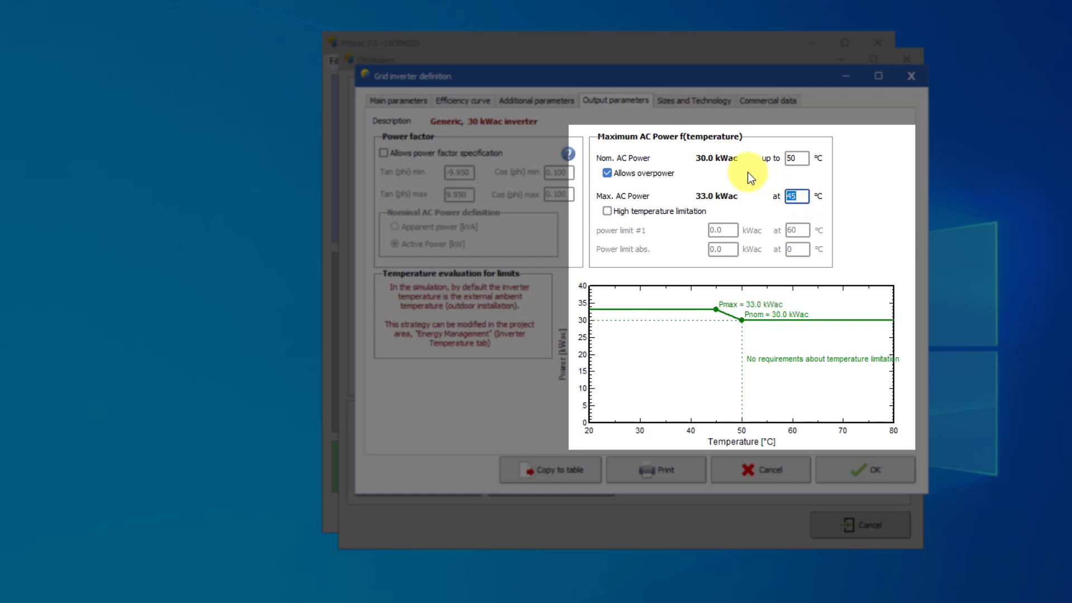
- Turn on high temperature limitation: 25 kWac at 60 °C and a 65 °C absolute cut-off
{"action": "left_click", "coordinate": [611, 212]}
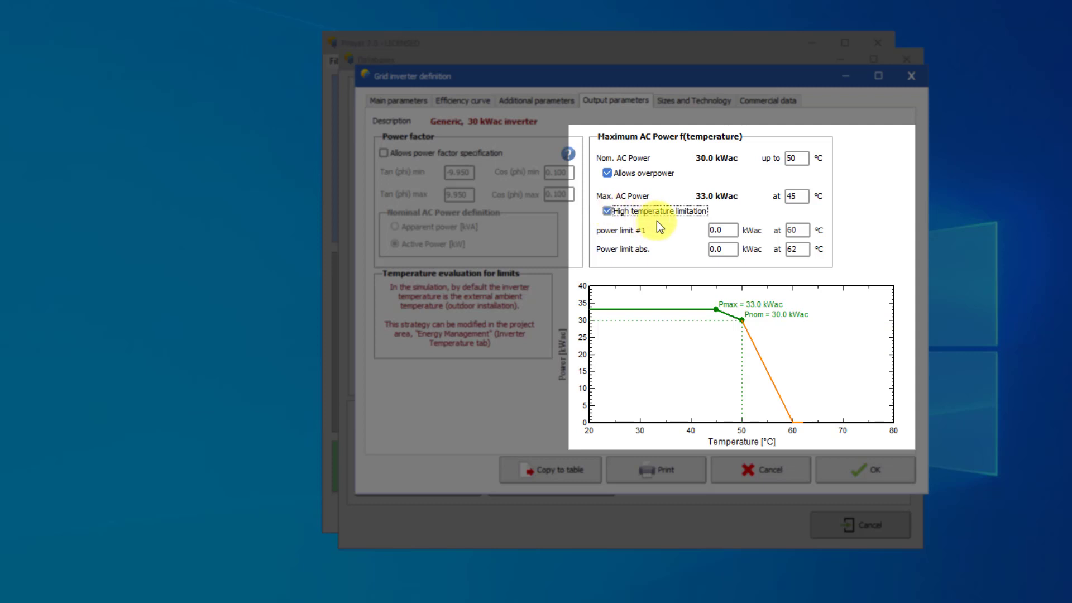
{"action": "left_click", "coordinate": [724, 230]}
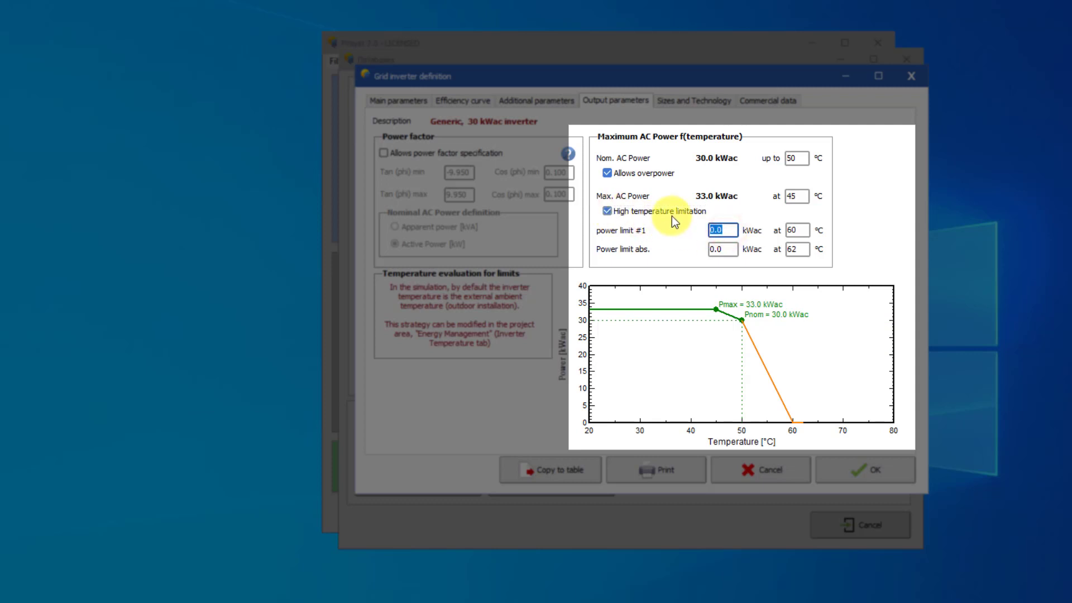
{"action": "type", "text": "25"}
{"action": "key", "text": "Return"}
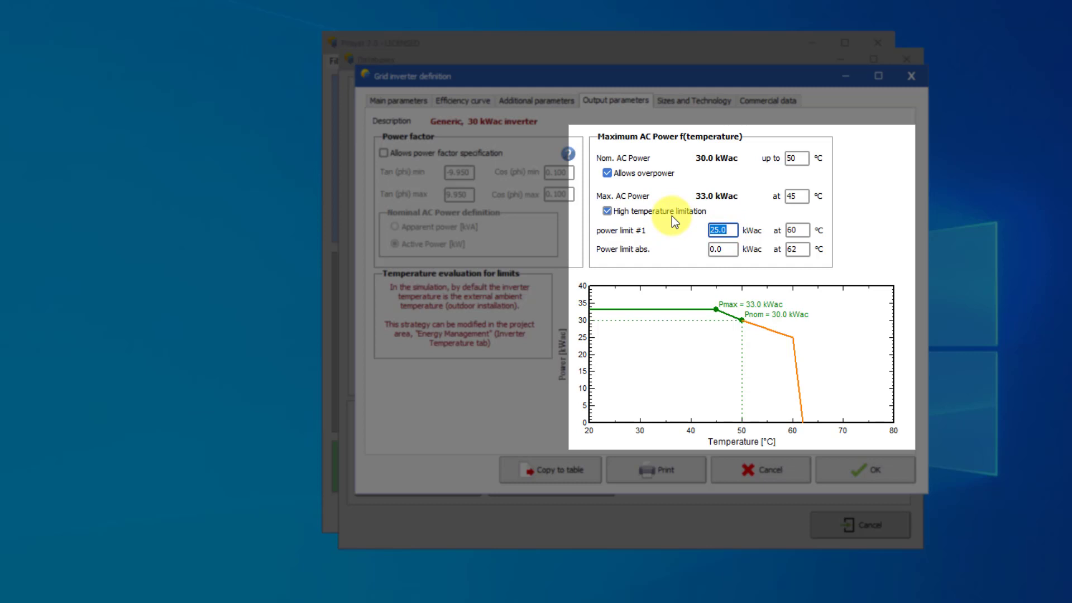
{"action": "left_click", "coordinate": [797, 249]}
{"action": "type", "text": "65"}
{"action": "key", "text": "Return"}
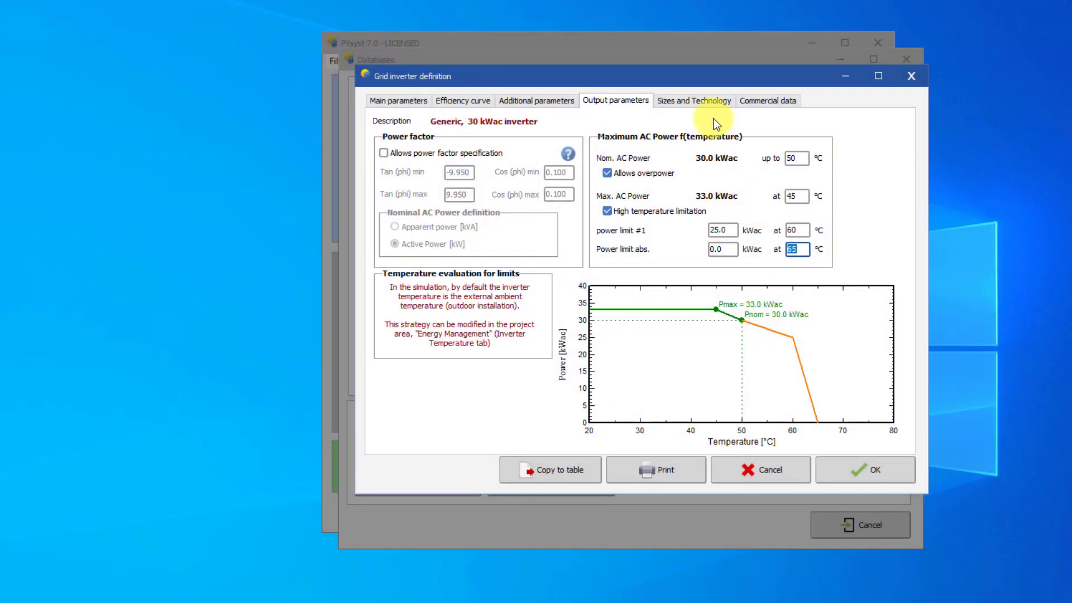
{"action": "key", "text": "shift+Tab"}
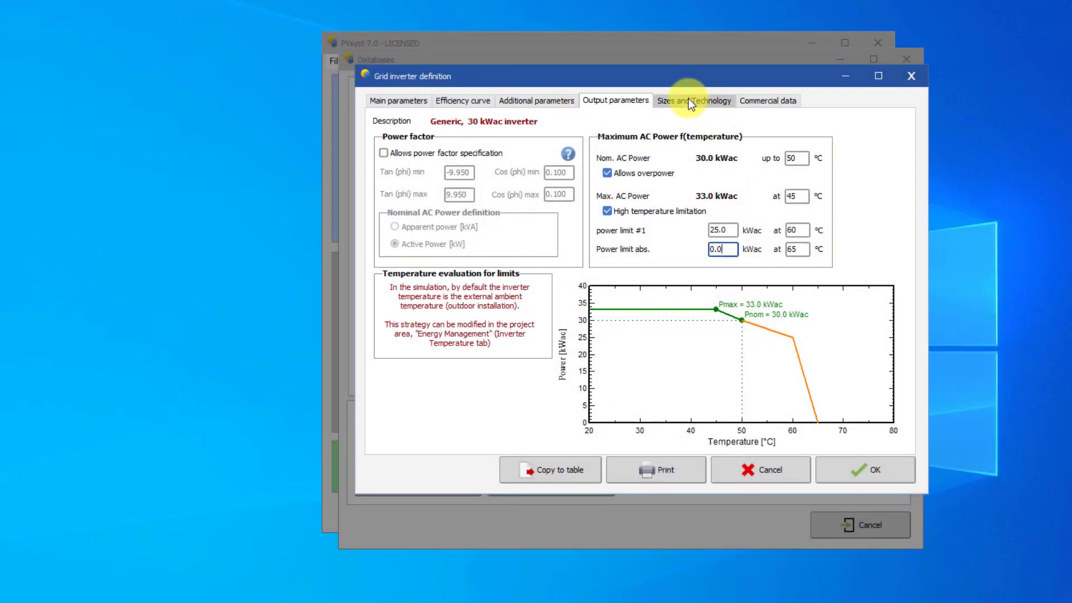
- Show the sizes and technology page: 555×545×1170 mm, 60.0 kg, IP 20
{"action": "left_click", "coordinate": [690, 99]}
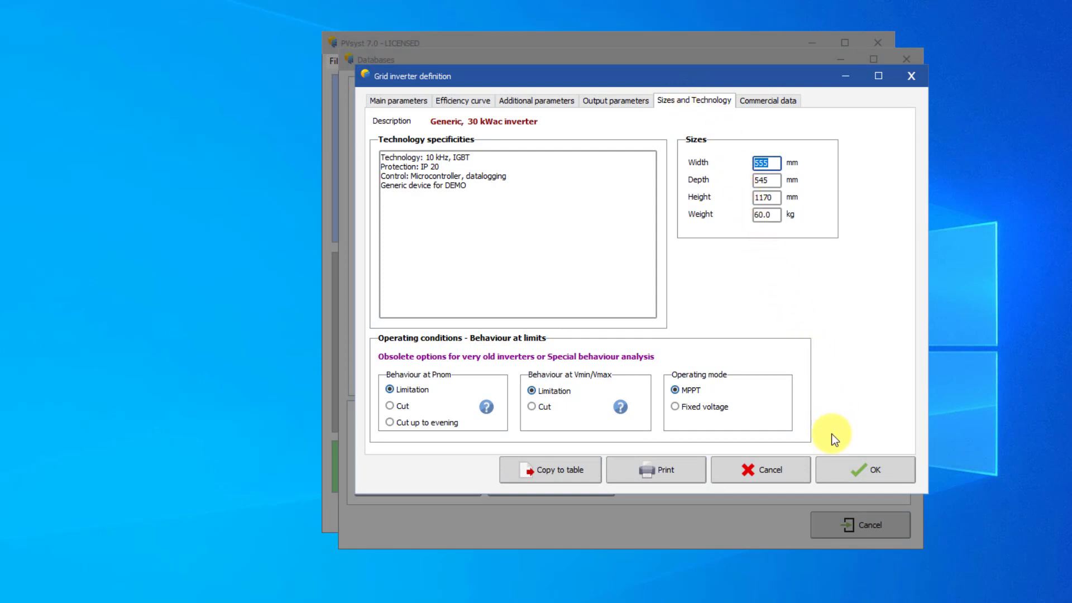
- Save the modified inverter as Generic_30kW.OND in the Inverters directory
{"action": "left_click", "coordinate": [861, 475]}
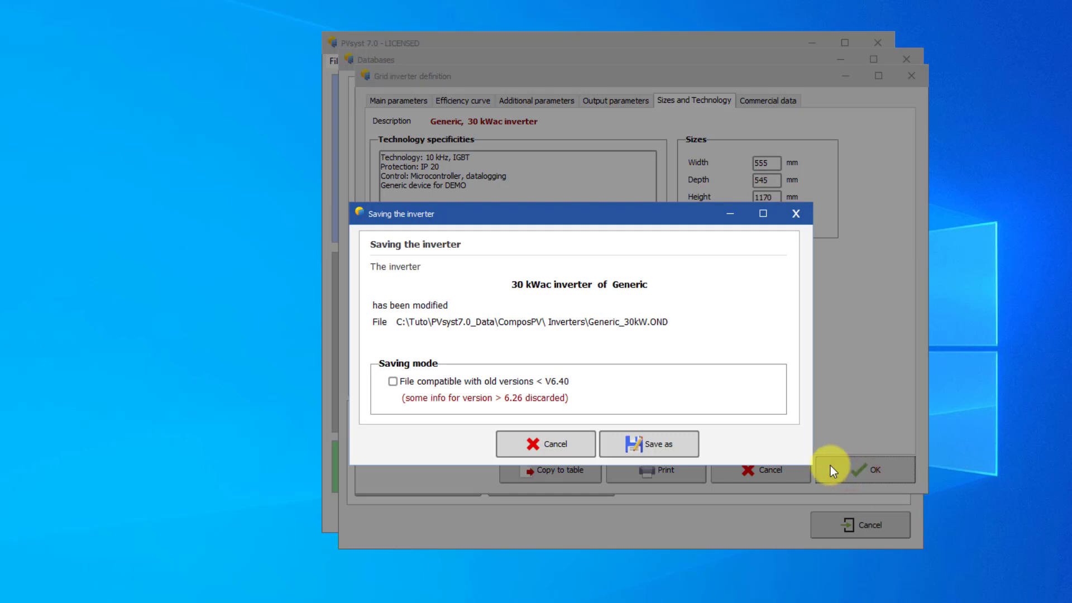
{"action": "left_click", "coordinate": [659, 446]}
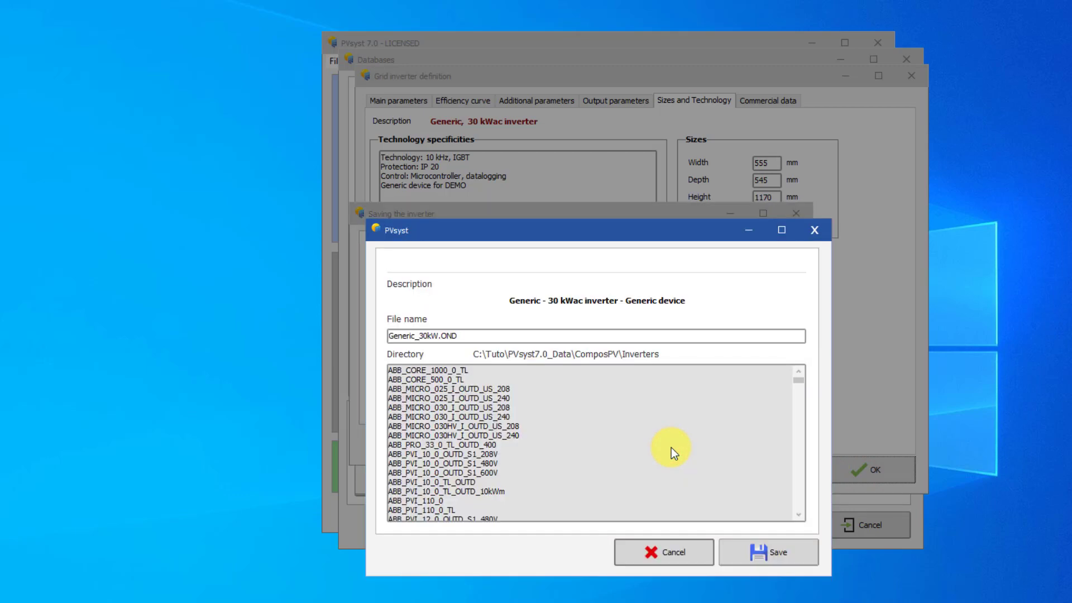
{"action": "left_click", "coordinate": [747, 552]}
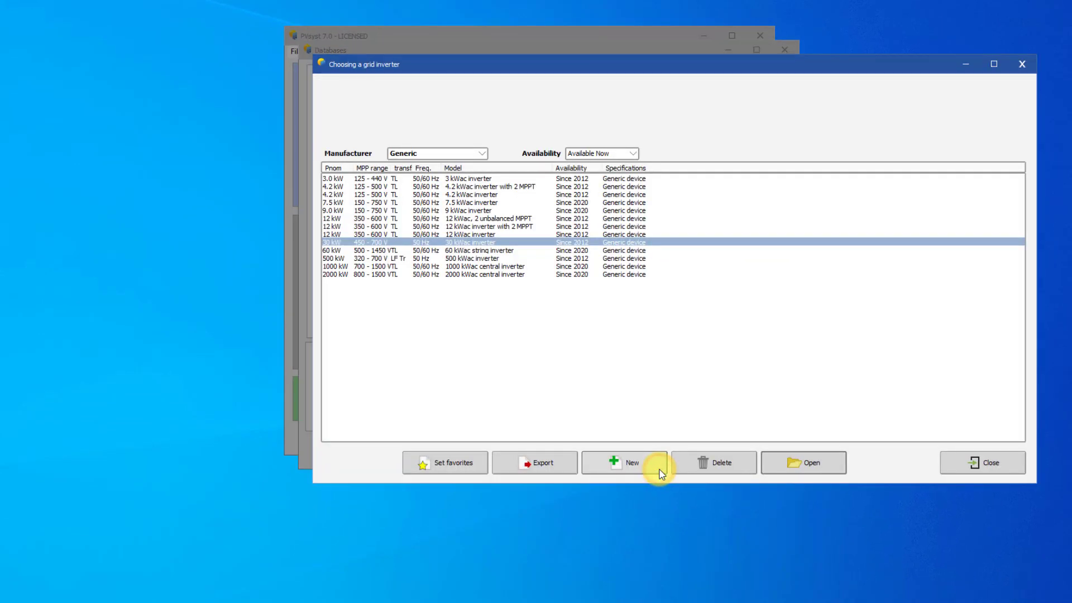